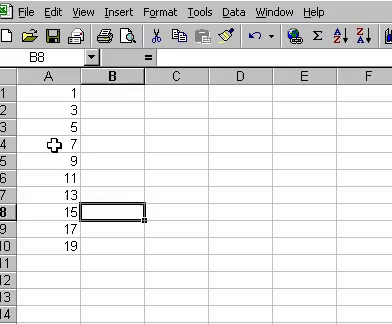
# Step: Select cell A4, which holds the value 7
pyautogui.click(54, 145)
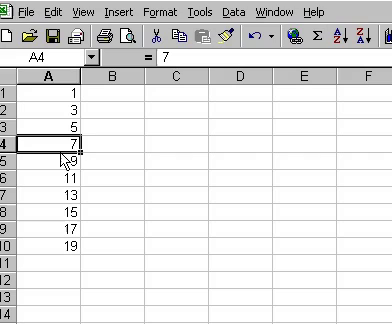
# Step: Drag the 7 by its cell border from A4 and drop it onto C8
pyautogui.moveTo(64, 152)
pyautogui.mouseDown()
pyautogui.moveTo(95, 168)
pyautogui.moveTo(171, 190)
pyautogui.moveTo(179, 248)
pyautogui.mouseUp()
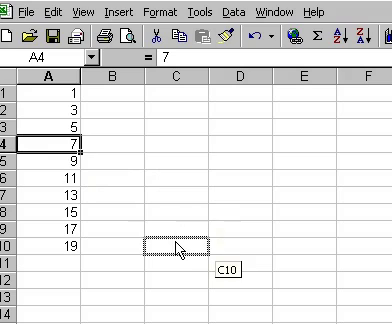
pyautogui.moveTo(179, 248)
pyautogui.mouseDown()
pyautogui.moveTo(184, 266)
pyautogui.moveTo(216, 268)
pyautogui.moveTo(231, 234)
pyautogui.moveTo(205, 227)
pyautogui.mouseUp()
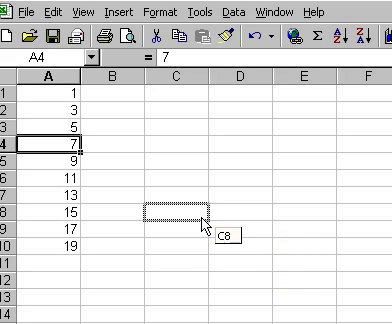
pyautogui.moveTo(205, 225); pyautogui.dragTo(205, 225)
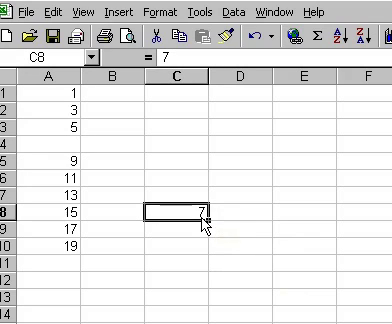